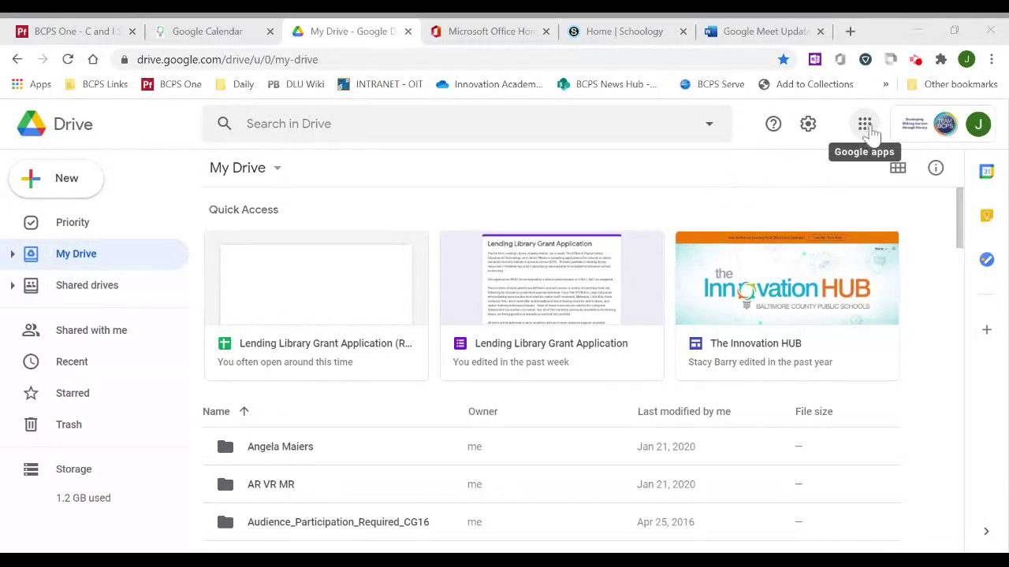
# Open Google Calendar and look over the available calendar view options
pyautogui.click(865, 126)
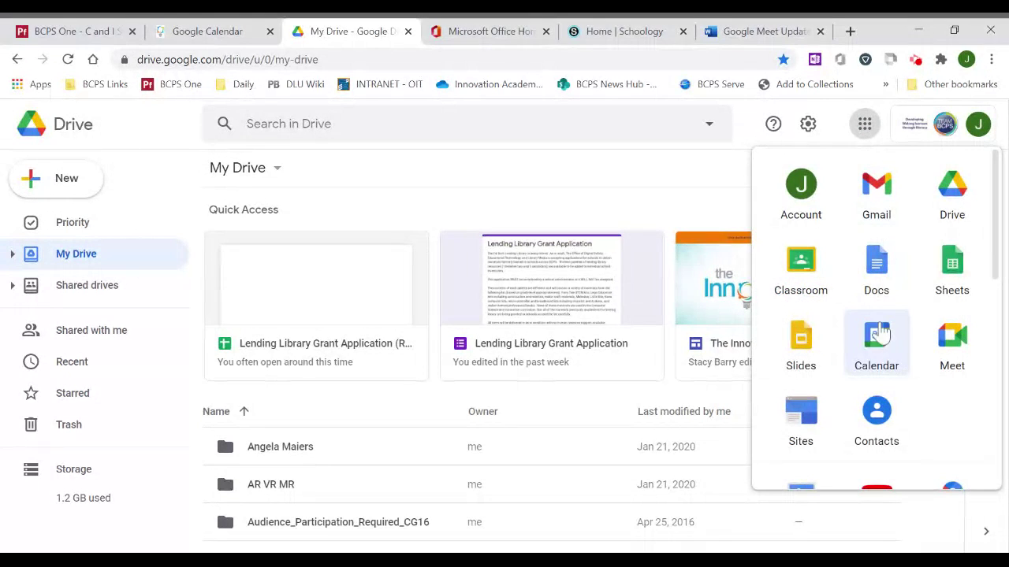
pyautogui.click(875, 335)
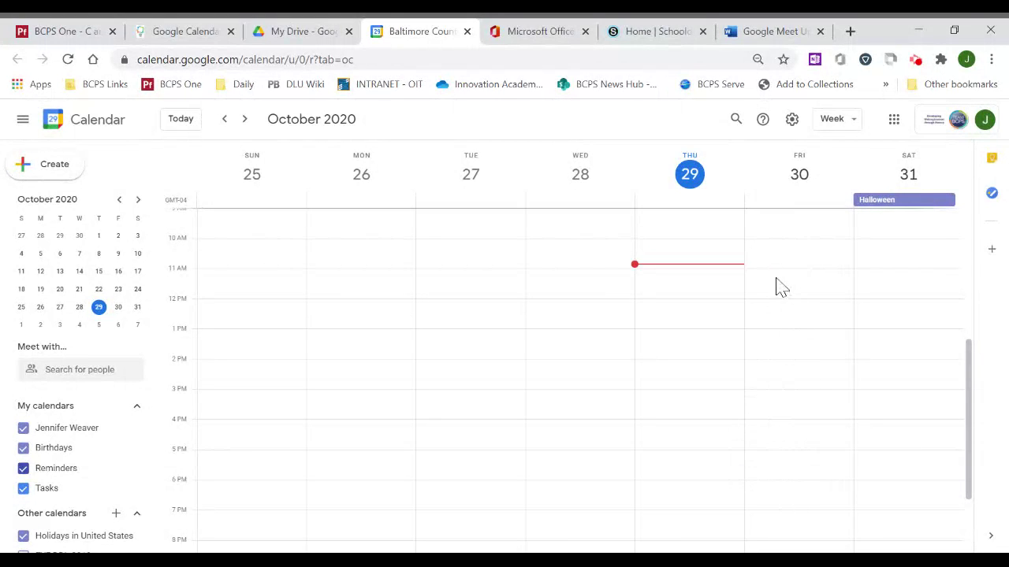
pyautogui.click(851, 129)
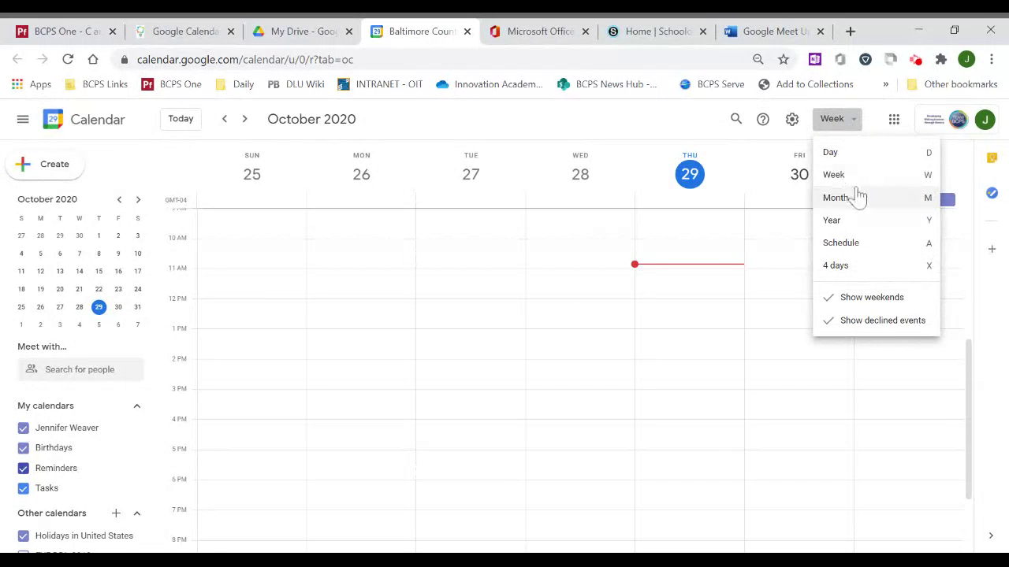
pyautogui.click(861, 124)
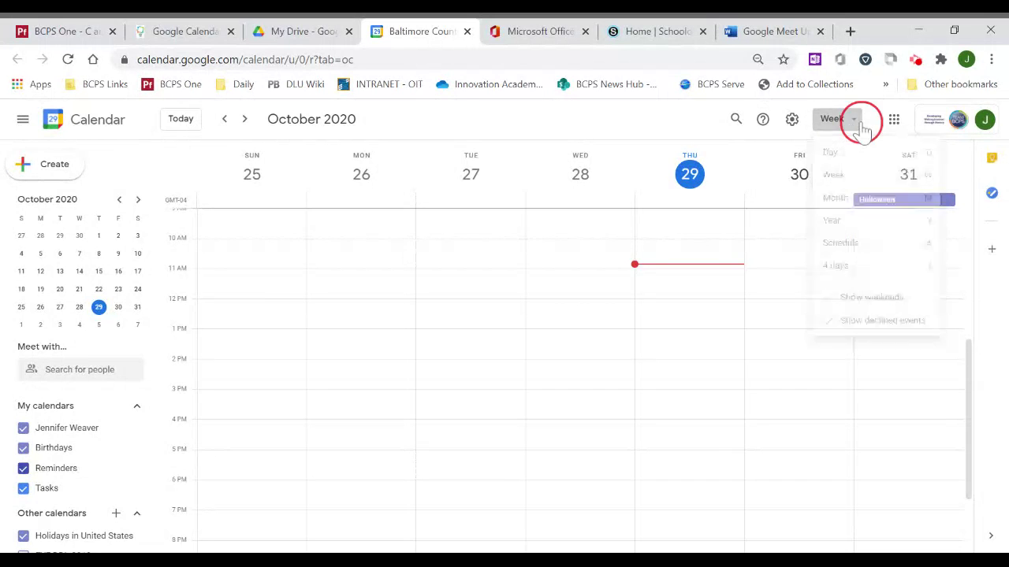
# Start a new appointment slots entry on Friday, October 30 titled "Parent Conferences"
pyautogui.click(760, 278)
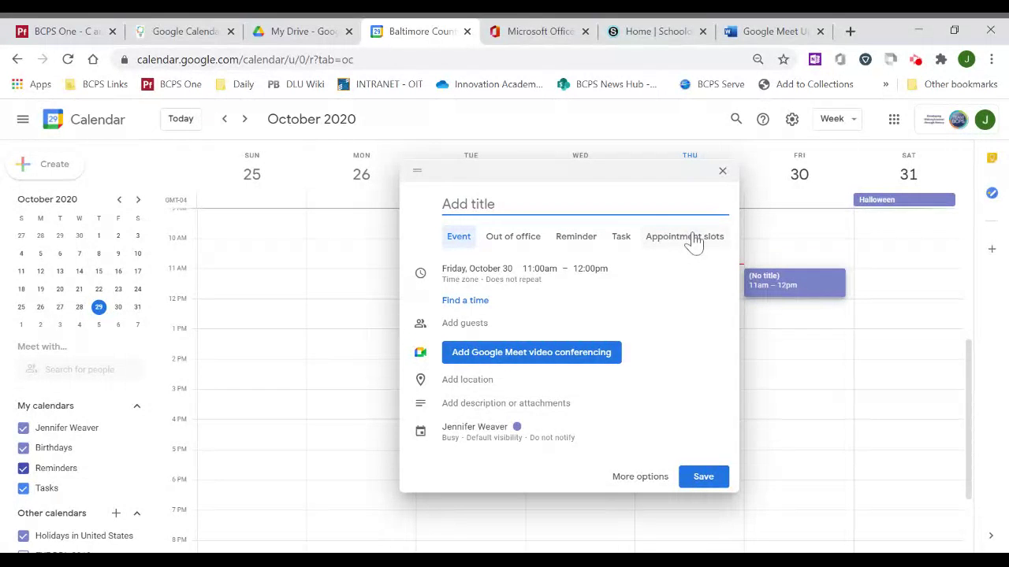
pyautogui.click(668, 249)
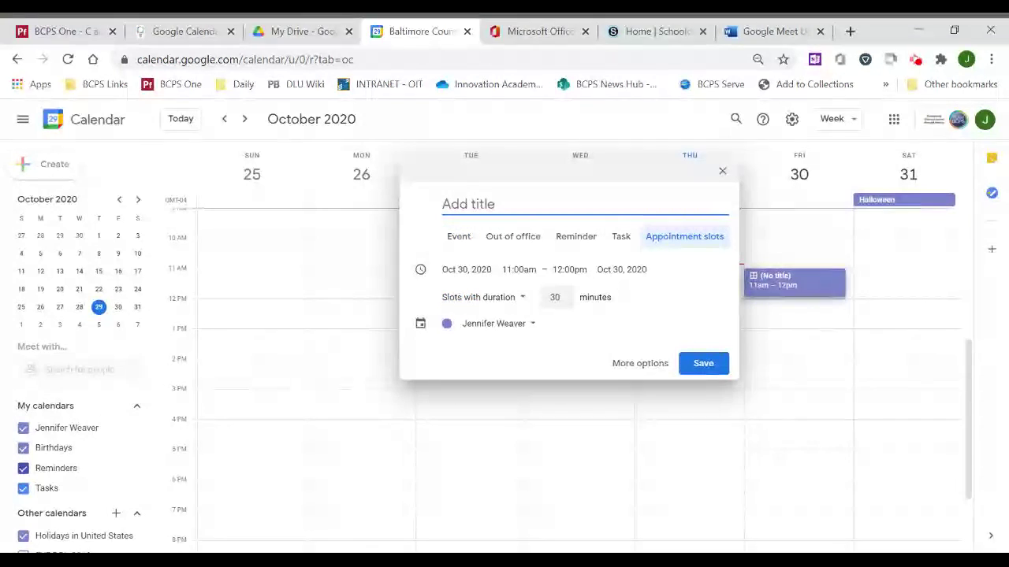
pyautogui.write('Parent Conferences')
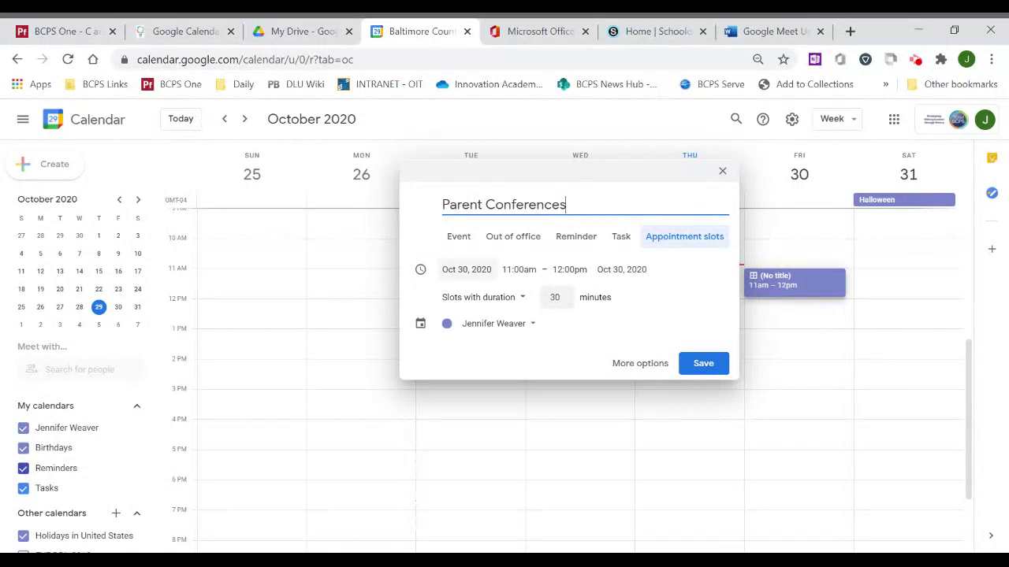
# Set the Parent Conferences entry to run from 8:30am to 3:30pm with 30-minute slots and save it
pyautogui.click(519, 269)
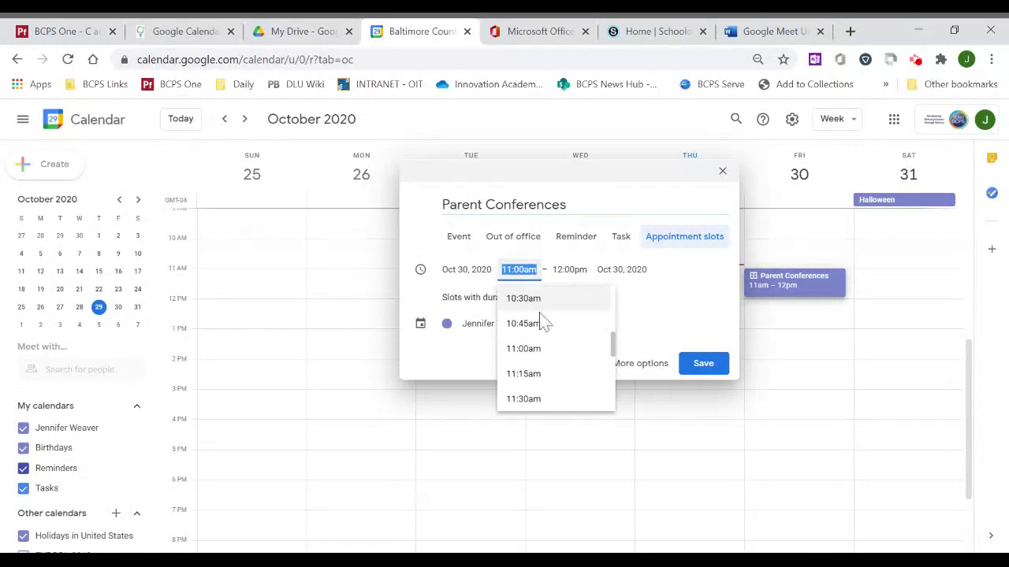
pyautogui.scroll(4, 544, 320)
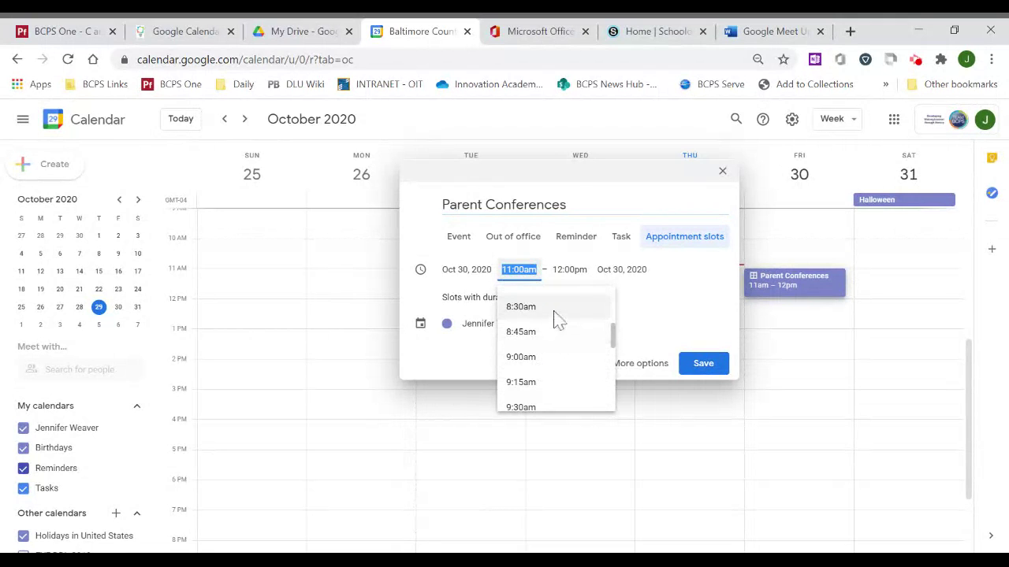
pyautogui.click(554, 313)
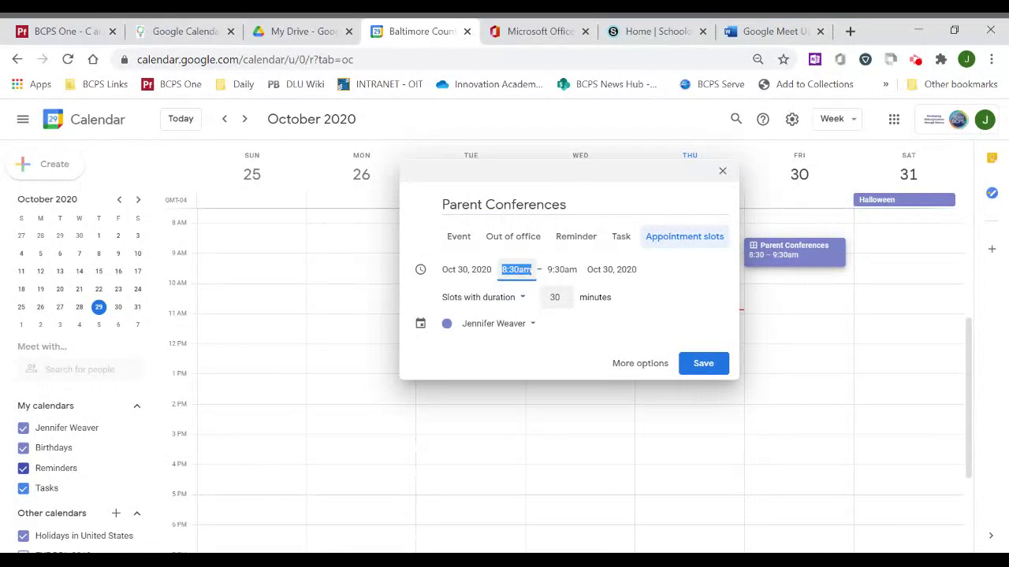
pyautogui.click(562, 270)
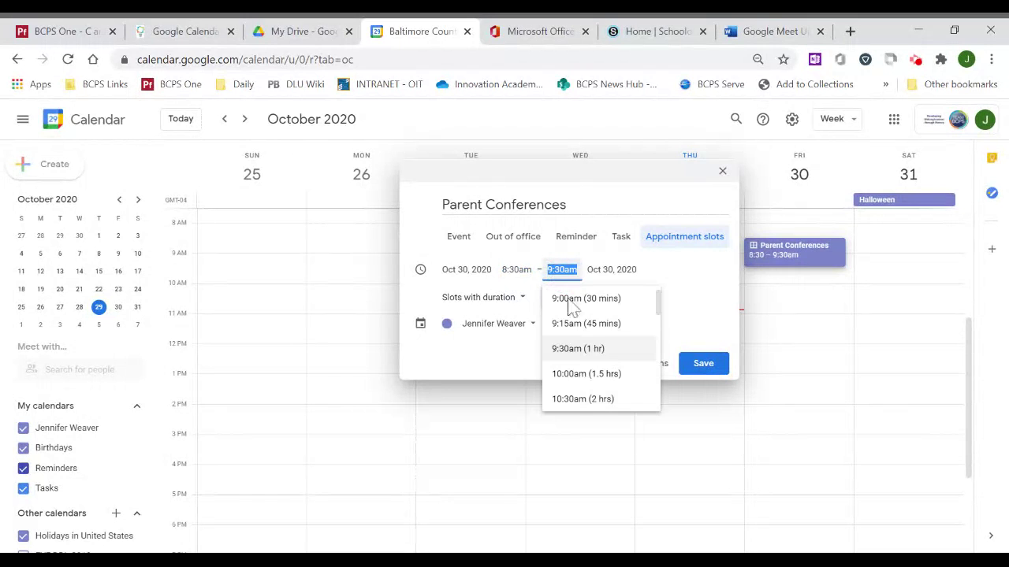
pyautogui.scroll(-8, 592, 374)
pyautogui.scroll(4, 592, 373)
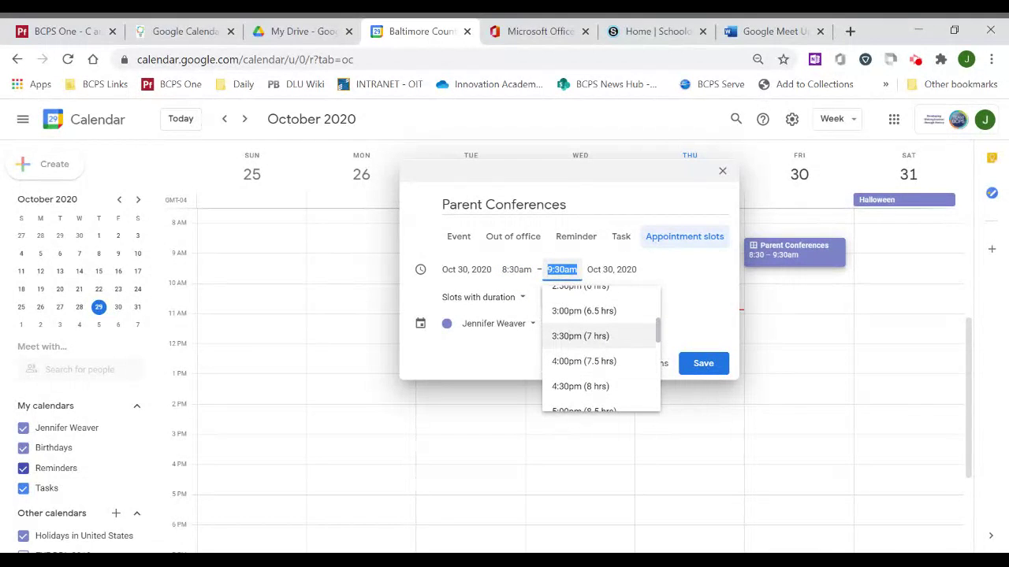
pyautogui.click(580, 336)
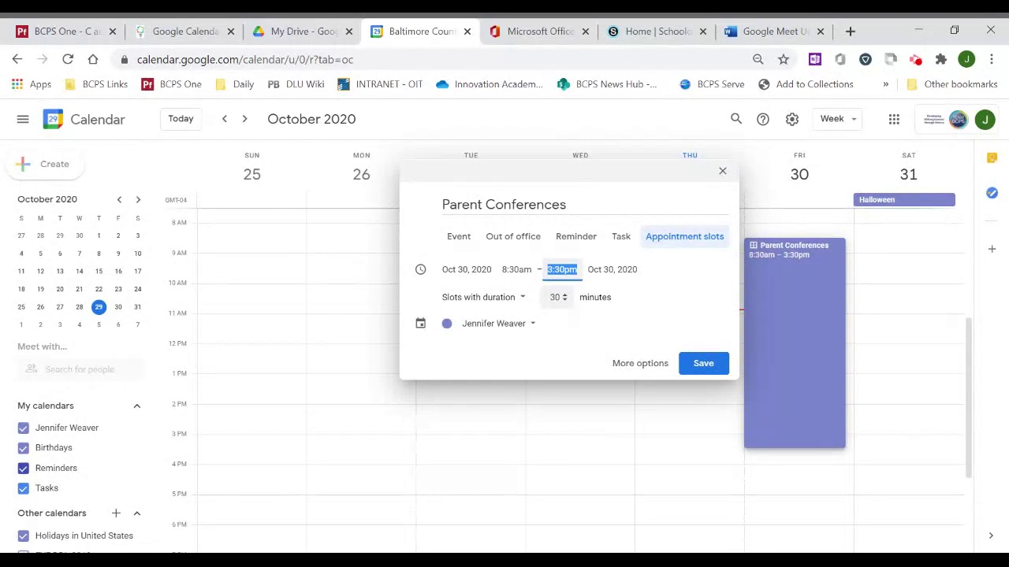
pyautogui.click(544, 298)
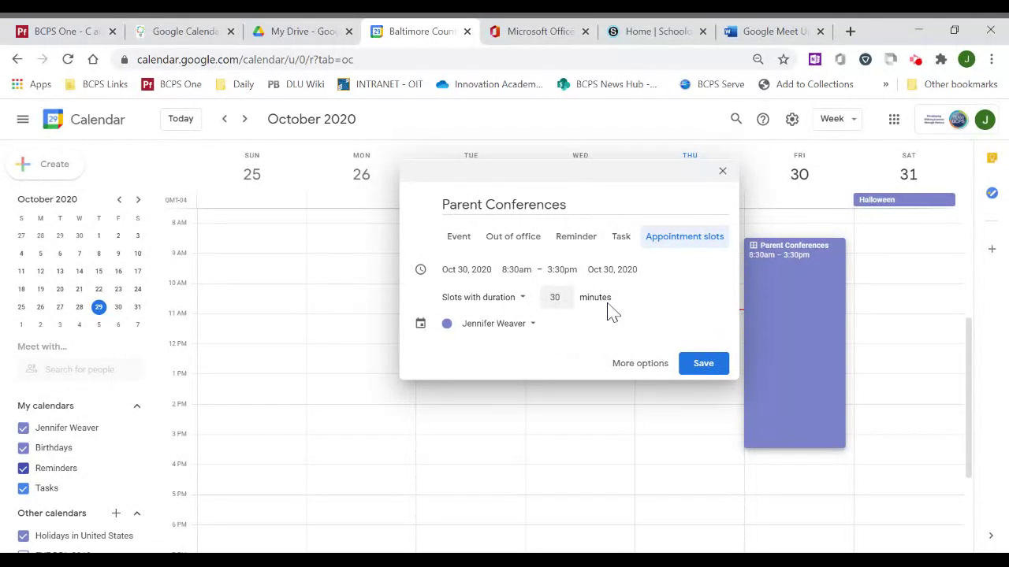
pyautogui.click(704, 364)
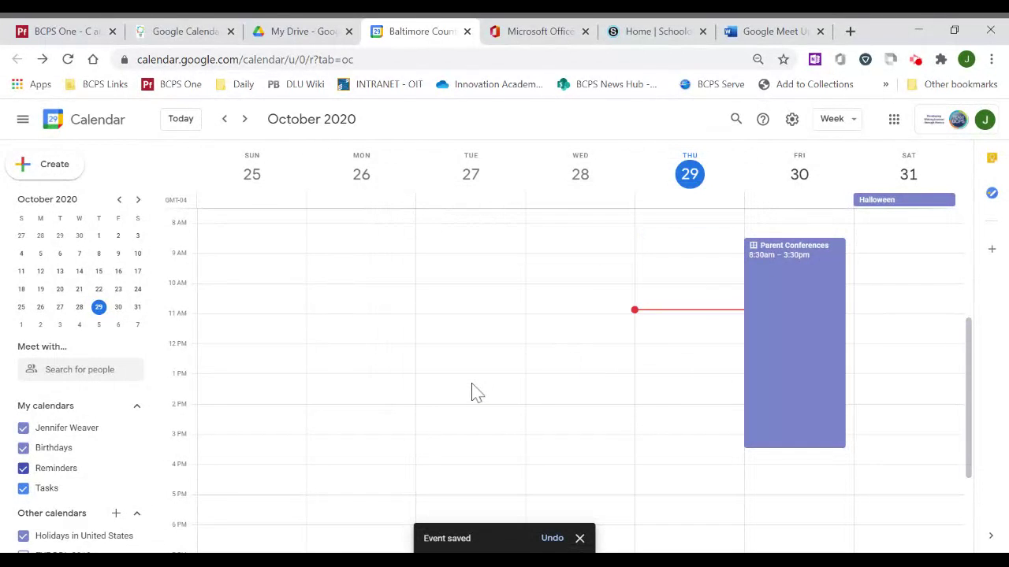
# Go to the appointment page of the Parent Conferences event and book the 11:30am slot on Friday, October 30
pyautogui.click(766, 306)
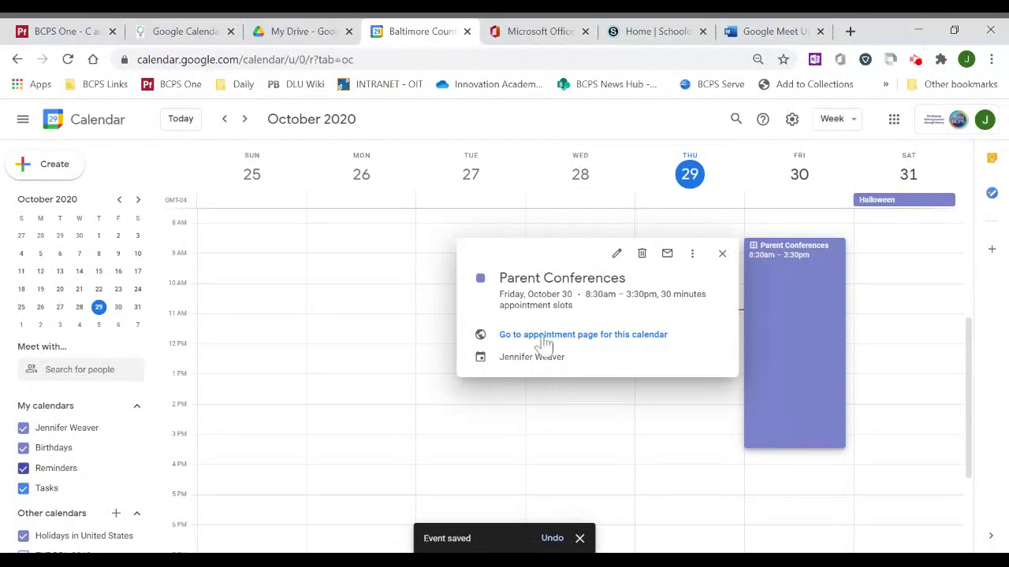
pyautogui.click(613, 336)
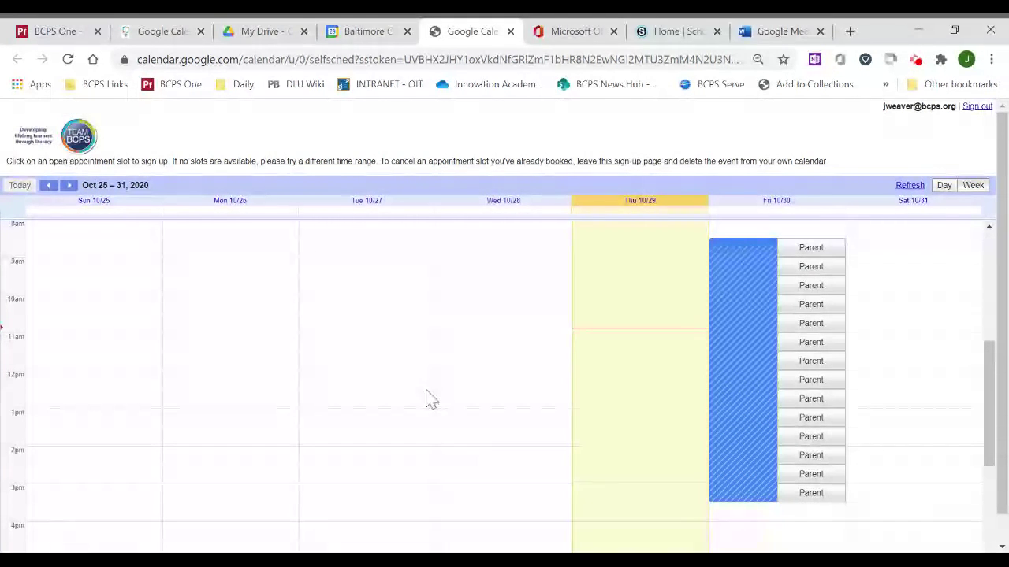
pyautogui.click(811, 361)
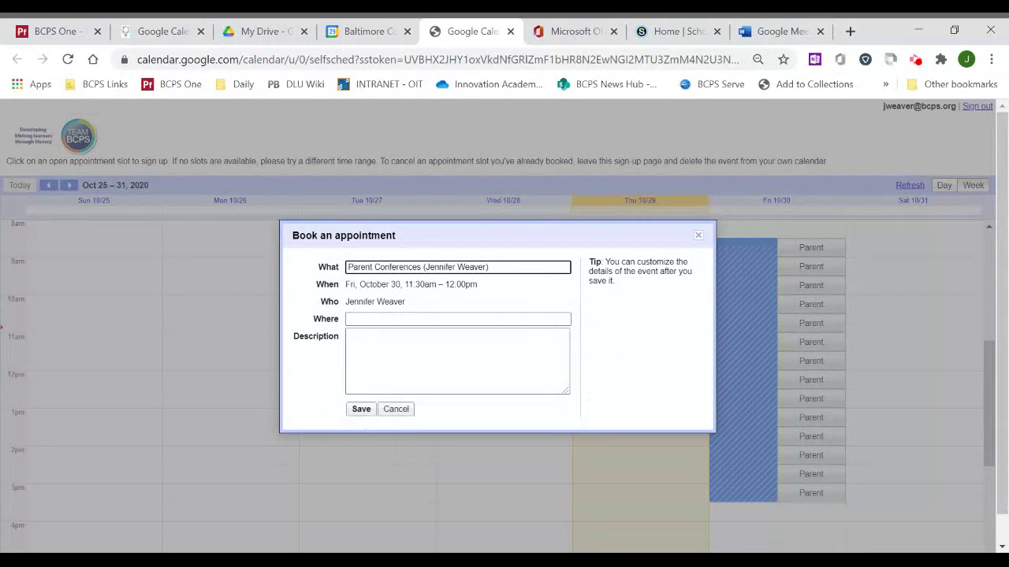
pyautogui.click(359, 411)
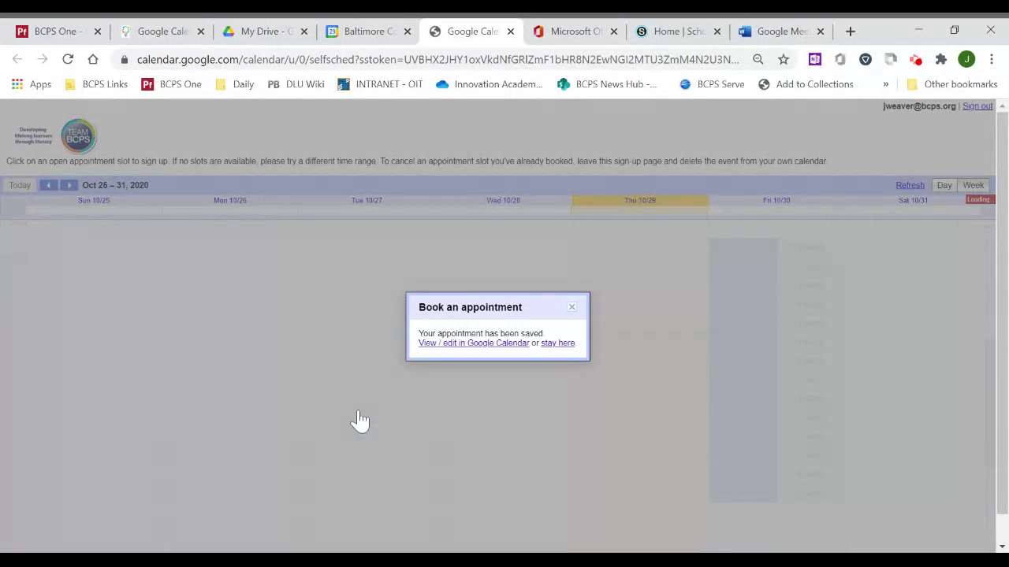
pyautogui.click(573, 308)
# Book the 12:00pm and 9:00am Parent Conferences slots on Friday, October 30
pyautogui.click(816, 384)
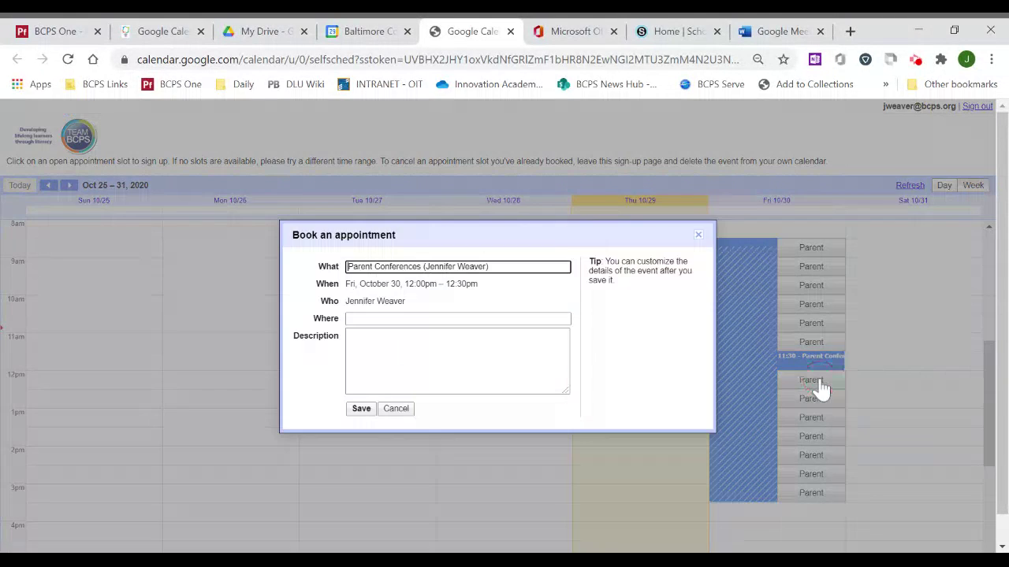
pyautogui.click(361, 410)
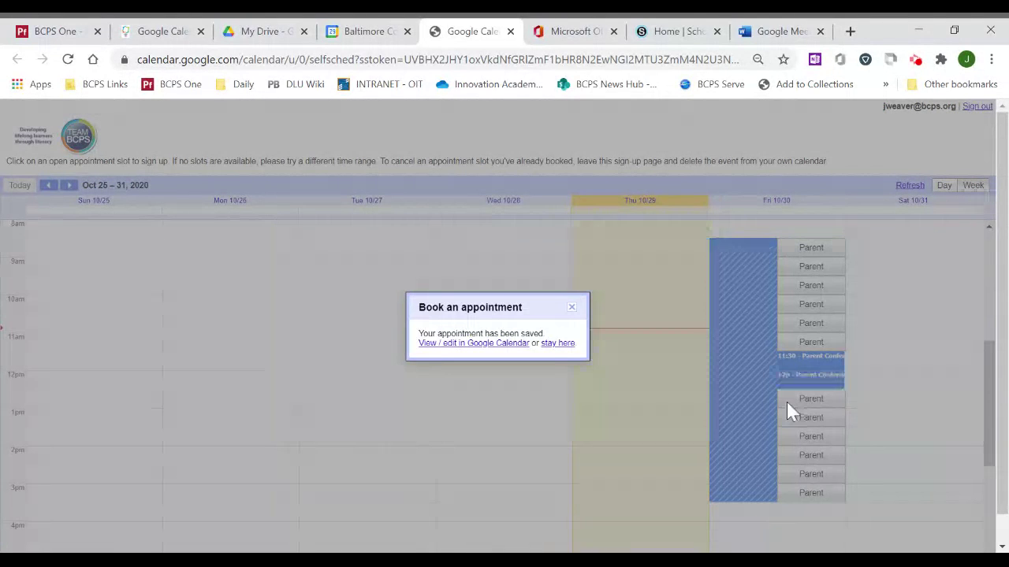
pyautogui.click(572, 308)
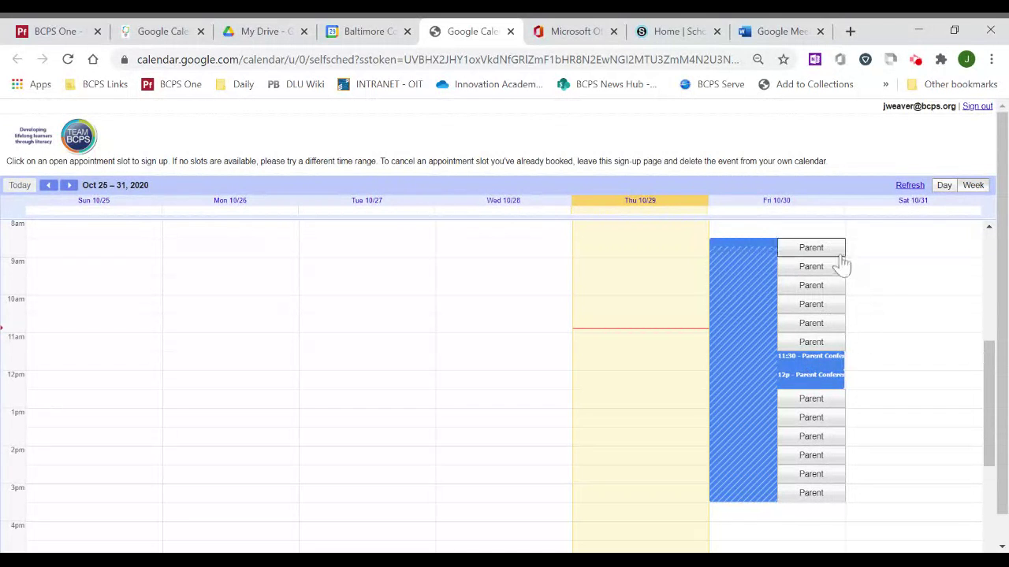
pyautogui.click(812, 268)
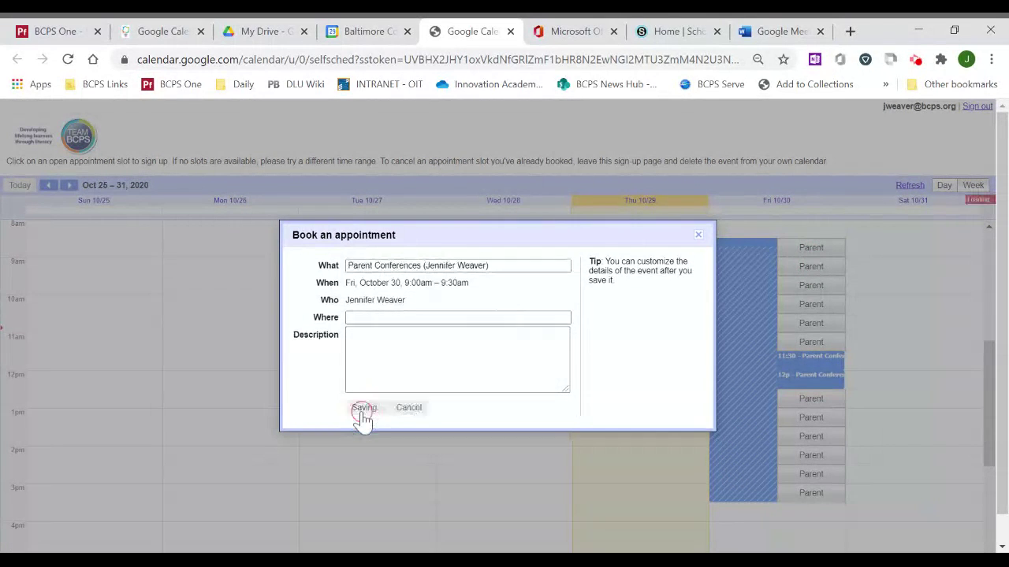
pyautogui.click(361, 410)
pyautogui.click(573, 309)
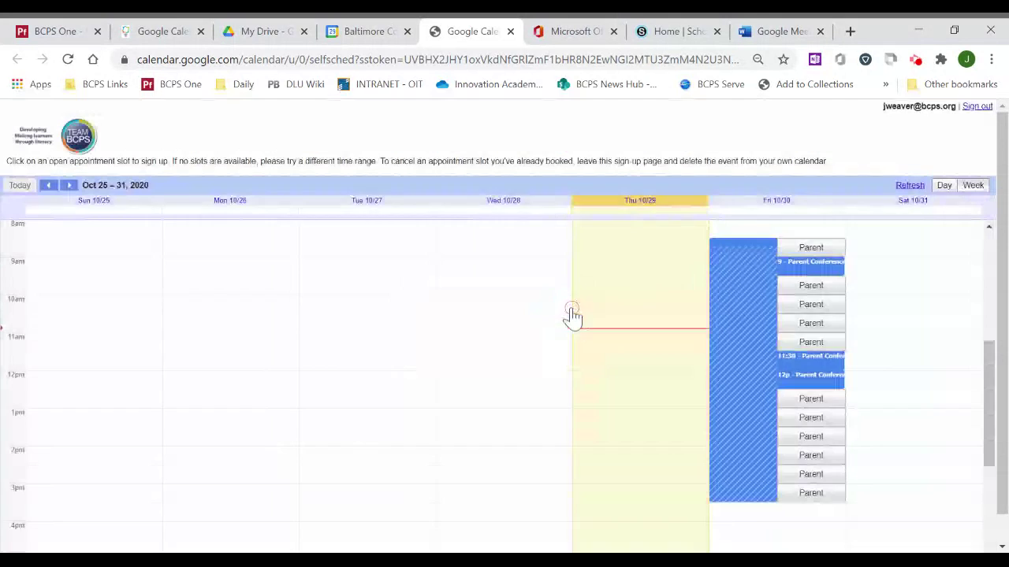
# Book the 10:00am and 2:00pm Parent Conferences slots on Friday, October 30
pyautogui.click(812, 307)
pyautogui.click(361, 409)
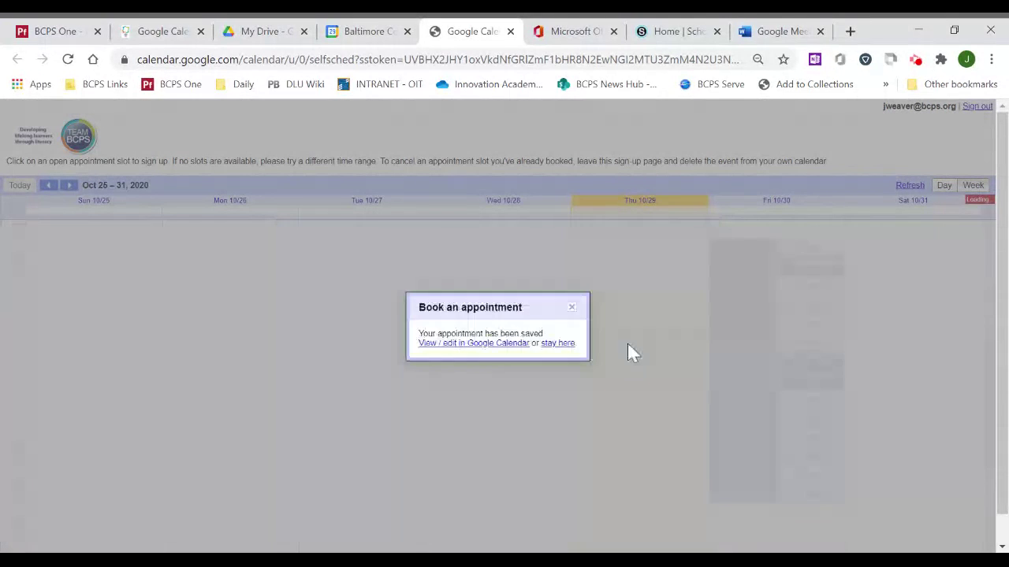
pyautogui.click(573, 309)
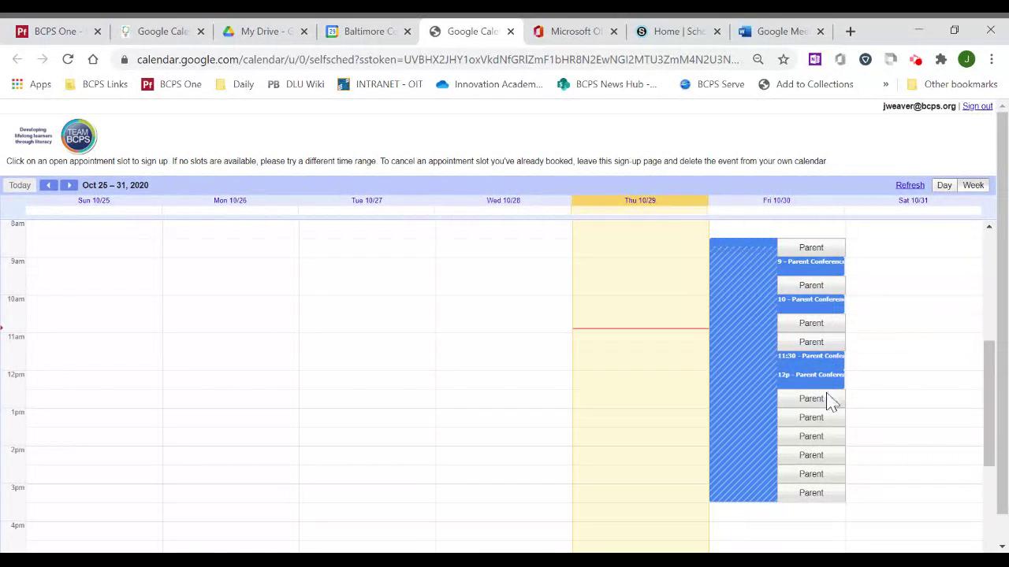
pyautogui.click(813, 457)
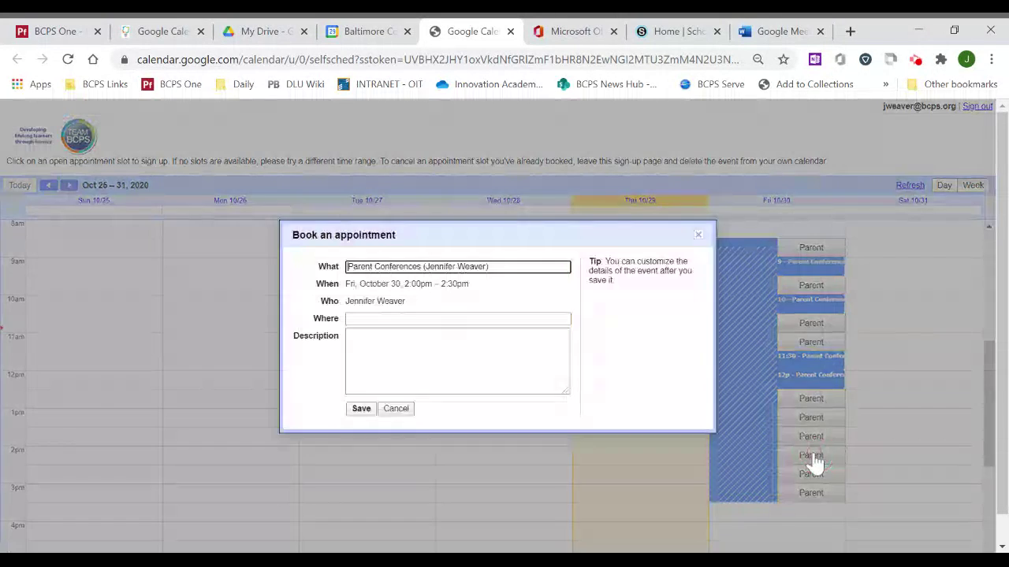
pyautogui.click(361, 409)
pyautogui.click(573, 310)
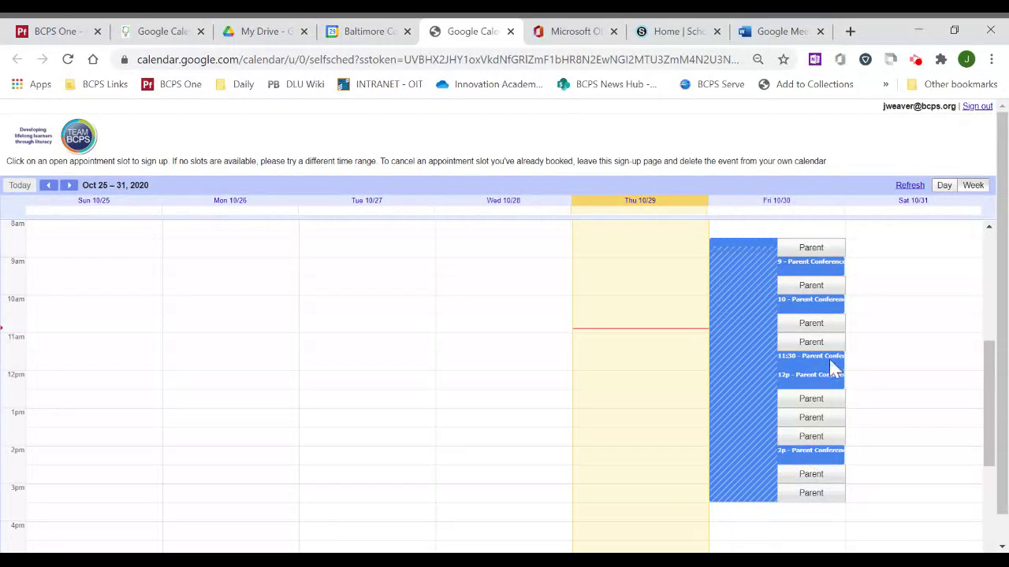
# Close the appointment page, return to the calendar and view the details of the 10:00am booking
pyautogui.click(510, 32)
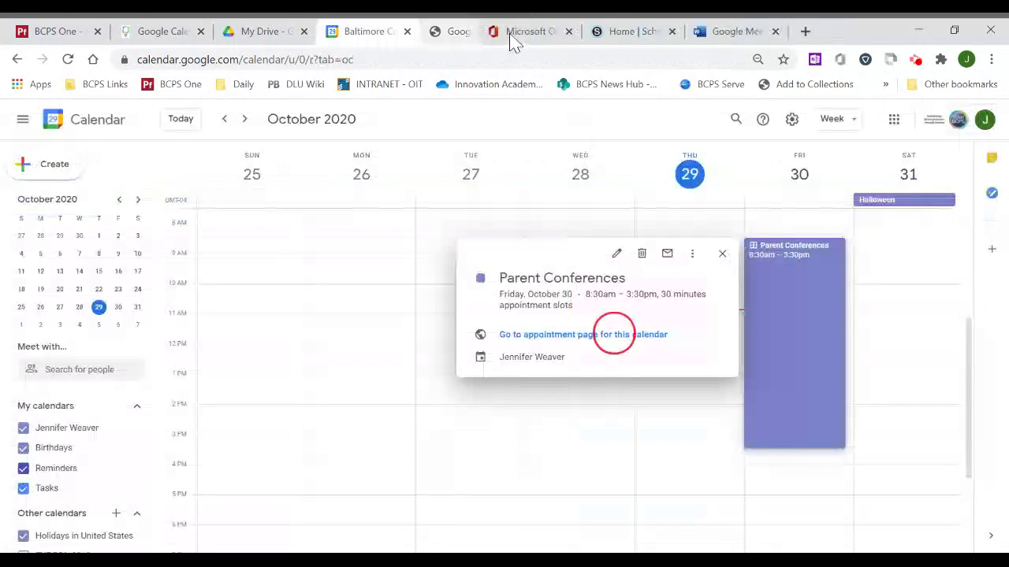
pyautogui.click(867, 368)
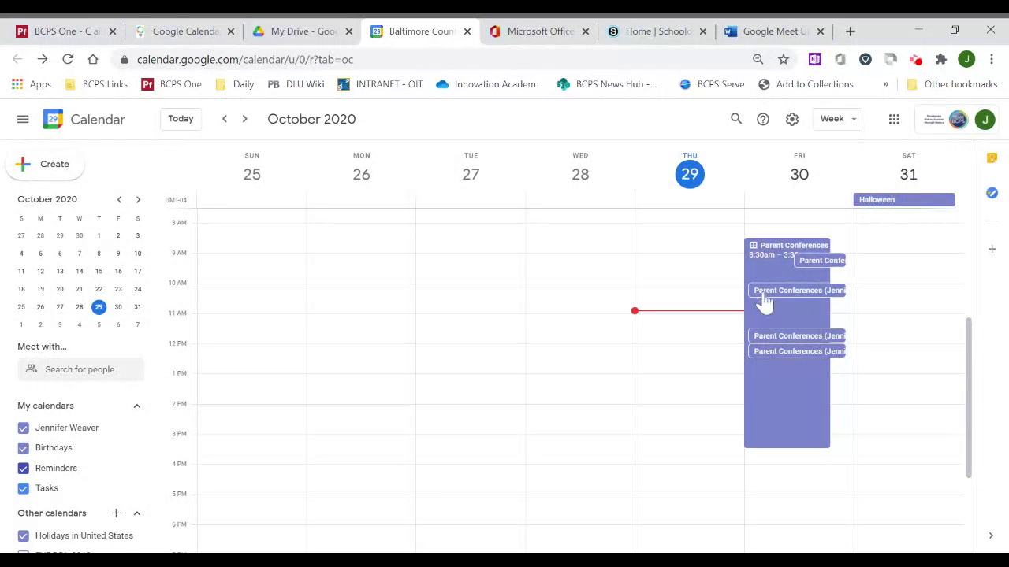
pyautogui.click(841, 294)
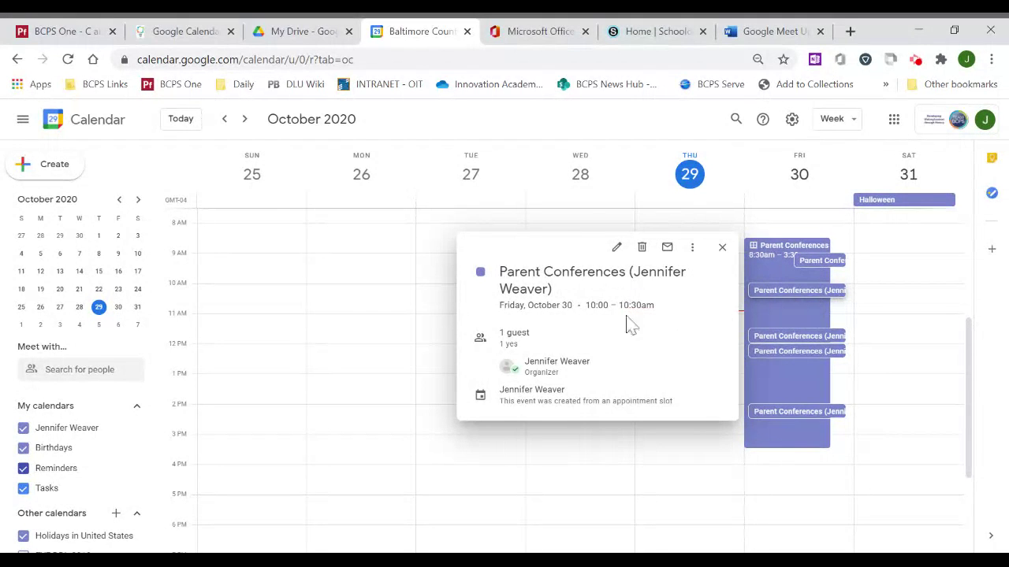
pyautogui.click(869, 271)
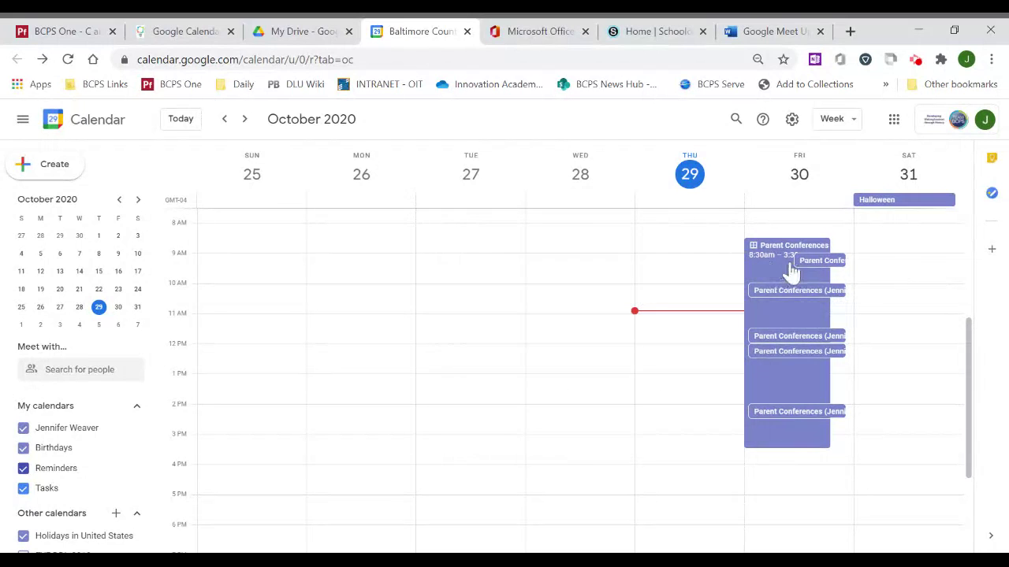
# Open the 8:30am–3:30pm Parent Conferences event for editing and enter the description "Join me on Google Meet at djhskjdhfkjsdhf"
pyautogui.click(763, 324)
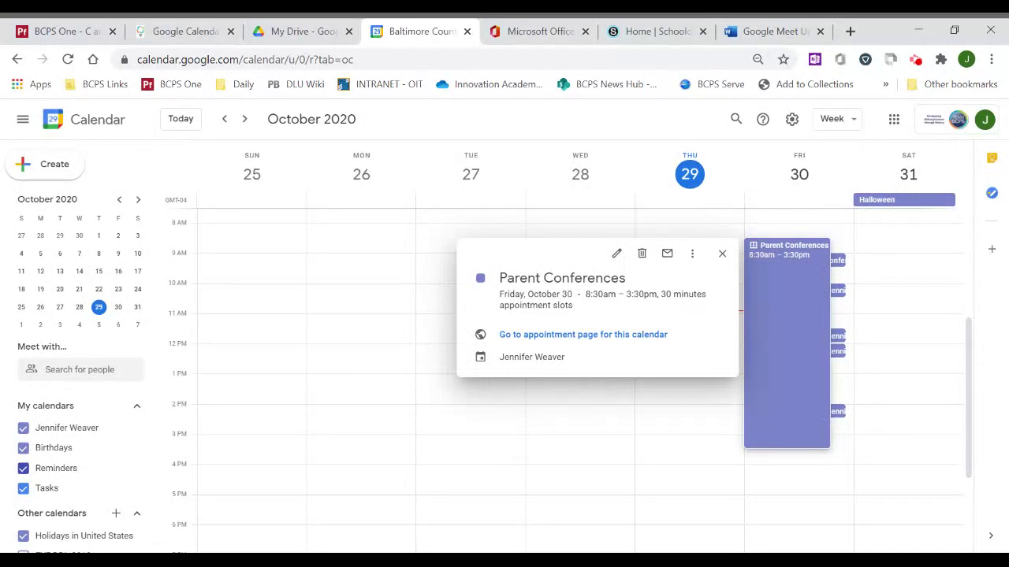
pyautogui.click(617, 253)
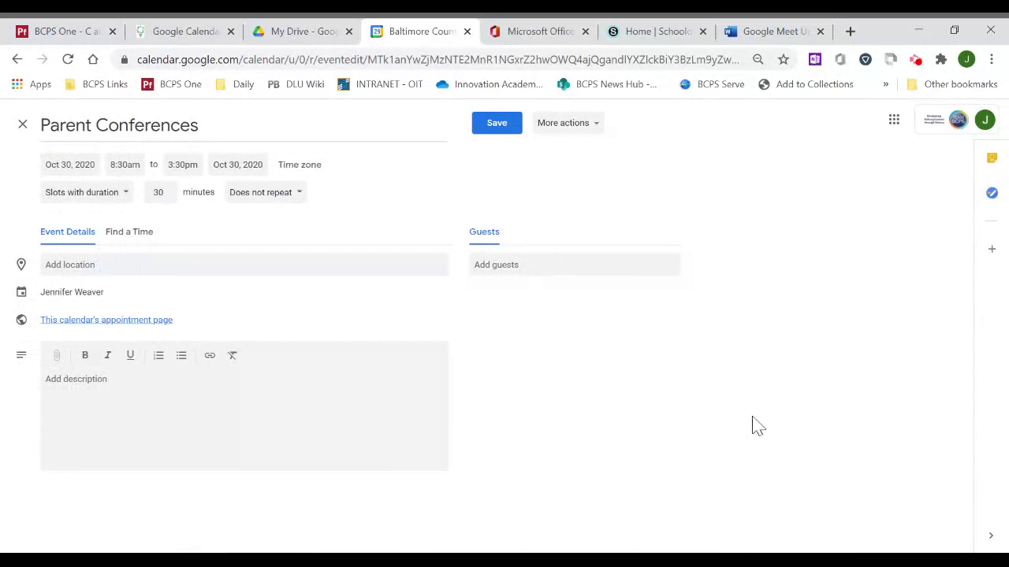
pyautogui.click(89, 390)
pyautogui.write('Join me on Google Meet at djhskjdhfkjsdhf')
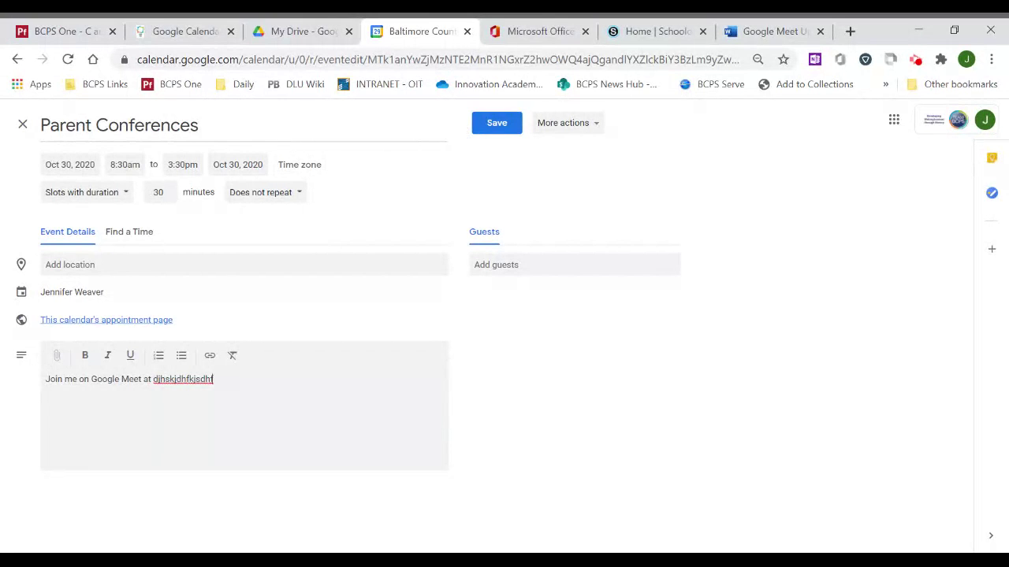
# Save the edited Parent Conferences event without adding any guests
pyautogui.click(492, 263)
pyautogui.click(494, 125)
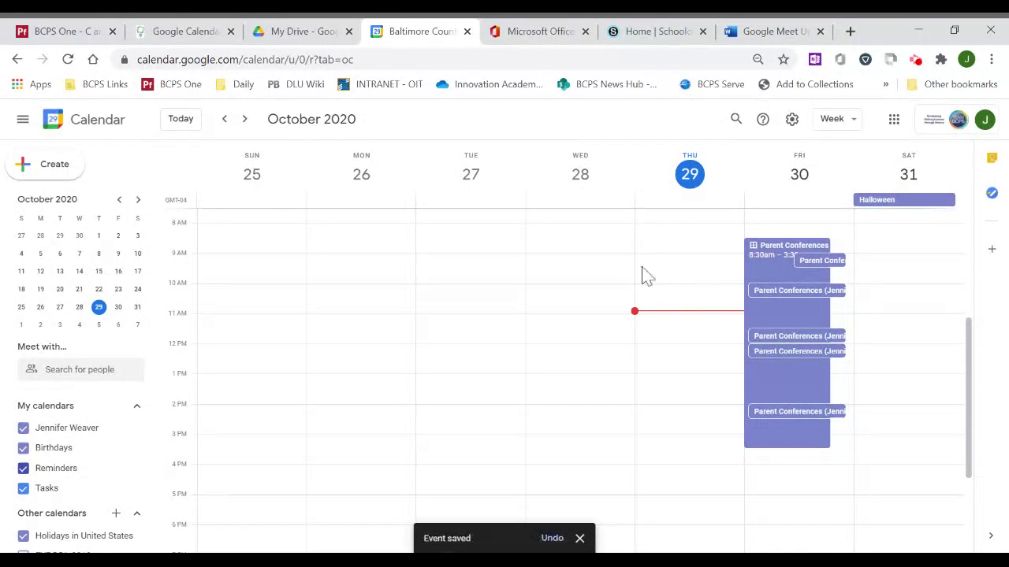
# Check the appointment page from the 8:30am–3:30pm Parent Conferences event's details, then close the page and the event details
pyautogui.click(800, 314)
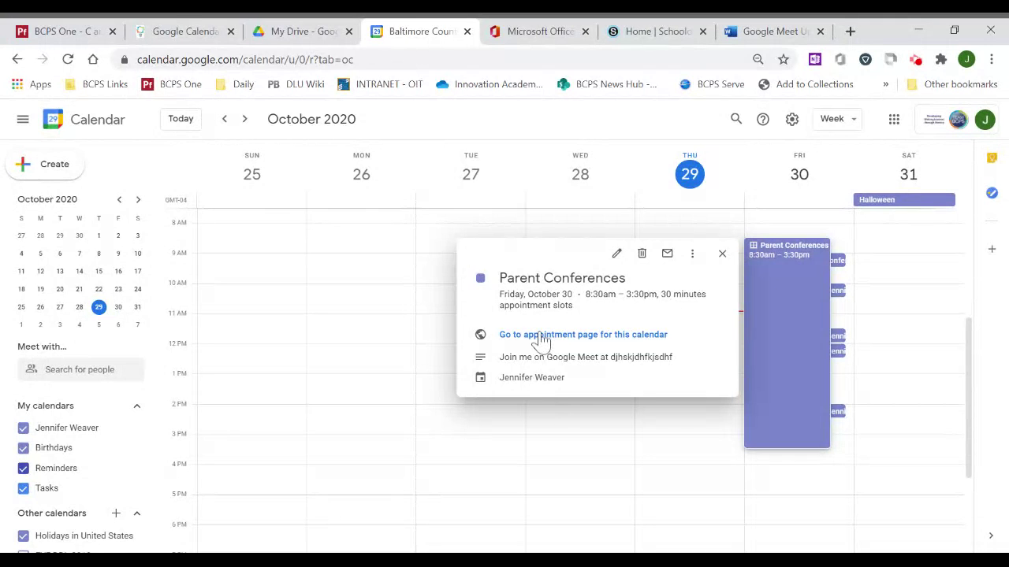
pyautogui.click(614, 338)
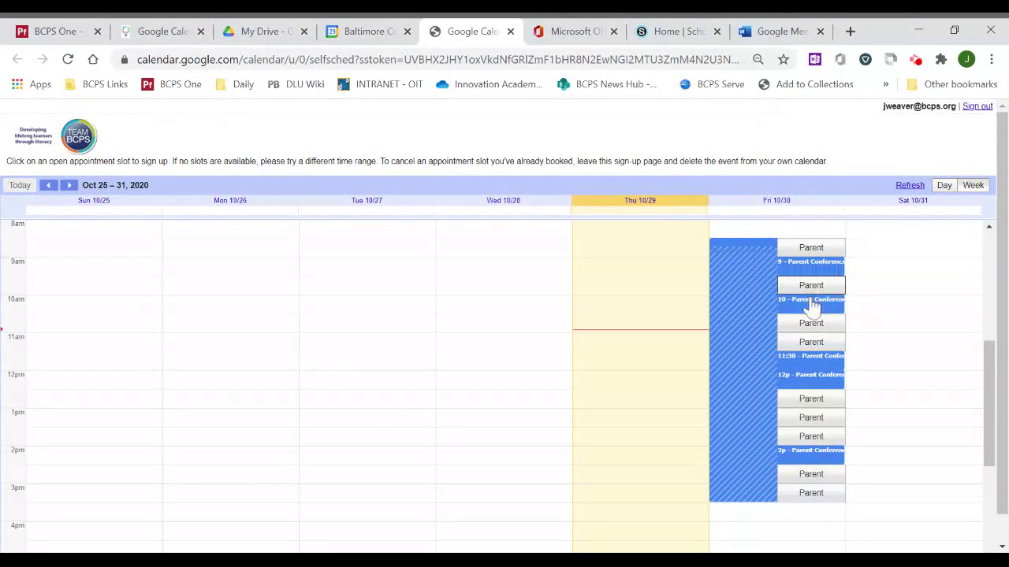
pyautogui.click(510, 31)
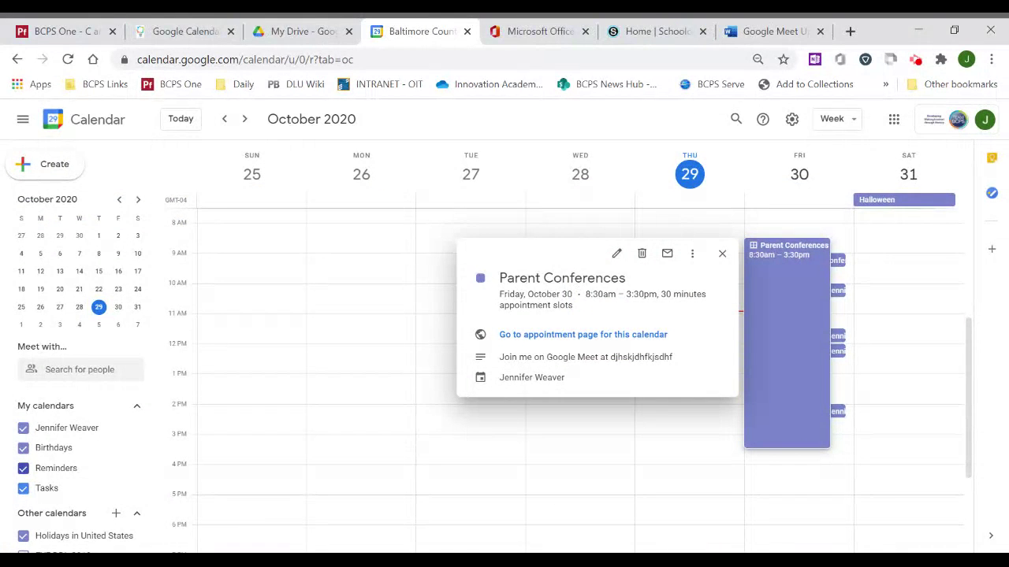
pyautogui.click(803, 329)
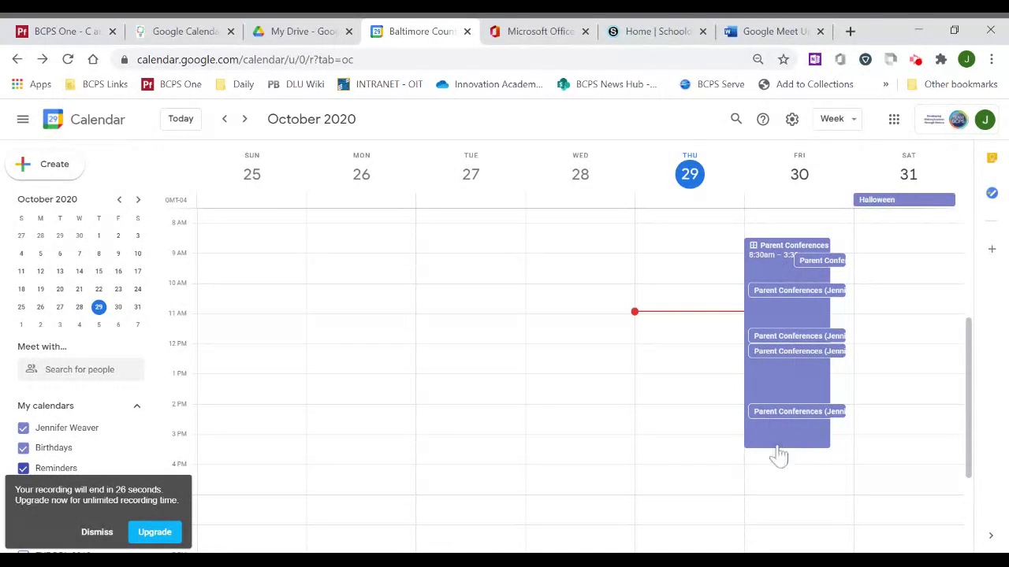
# Show the details of the 8:30am–3:30pm Parent Conferences event again and locate its appointment page link
pyautogui.click(775, 273)
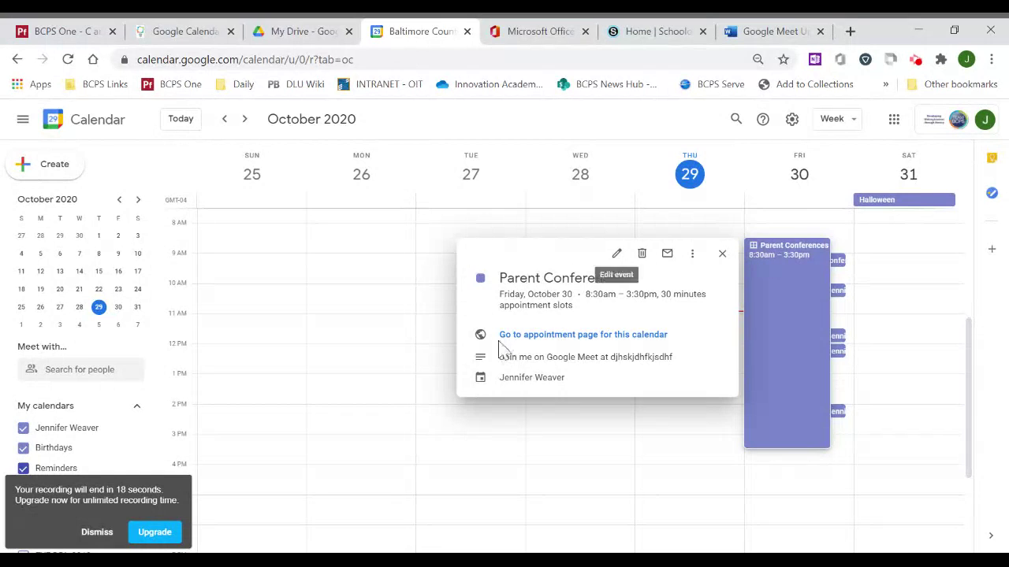
pyautogui.click(536, 339)
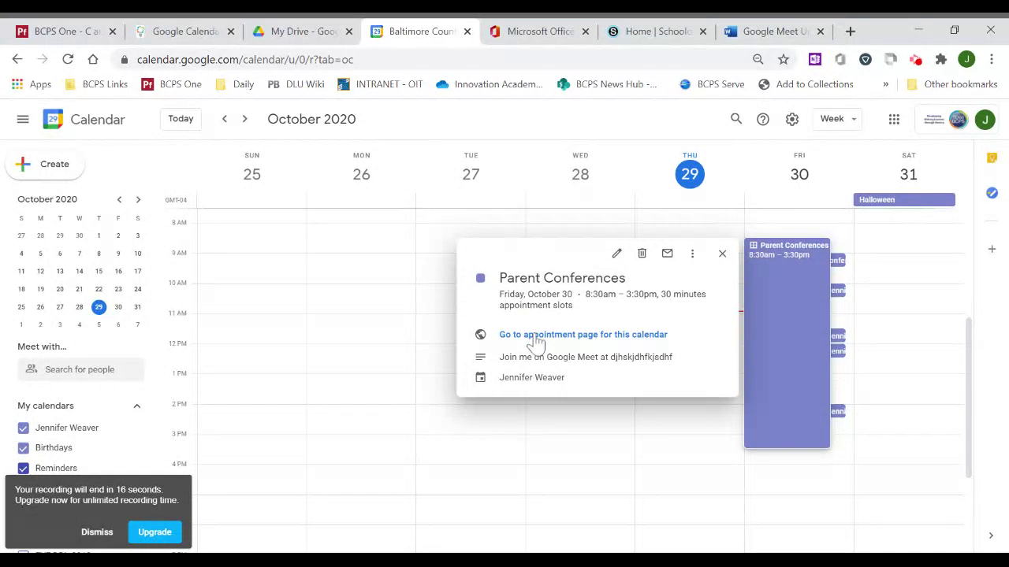